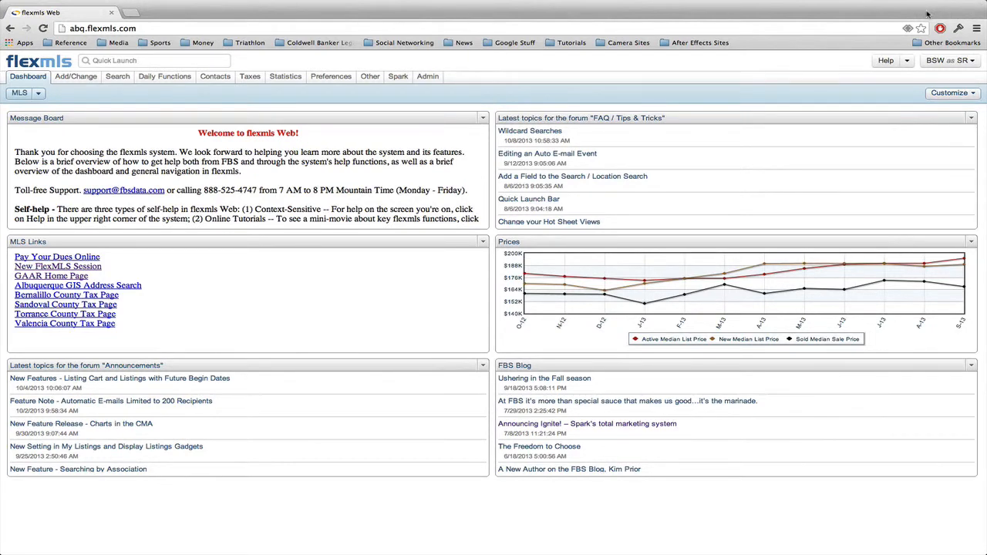
- Open the inherited "1 - Residential" template from the My Quick Searches preferences for editing
left_click(333, 78)
left_click(354, 143)
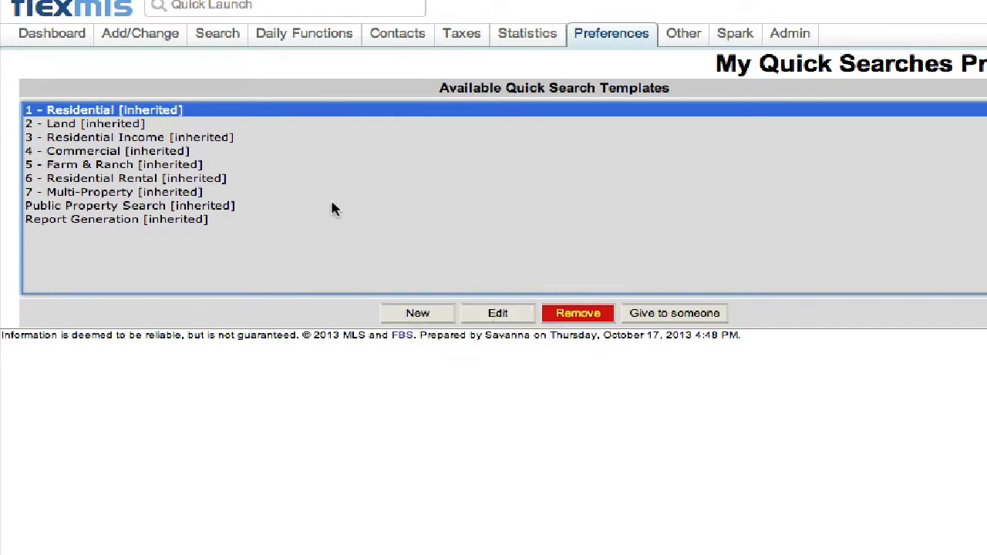
left_click(96, 111)
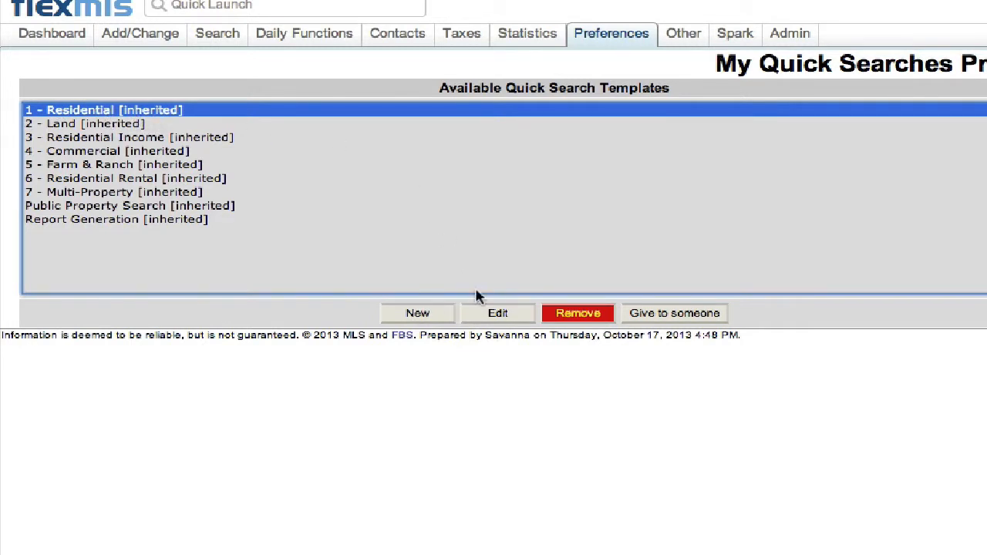
left_click(497, 316)
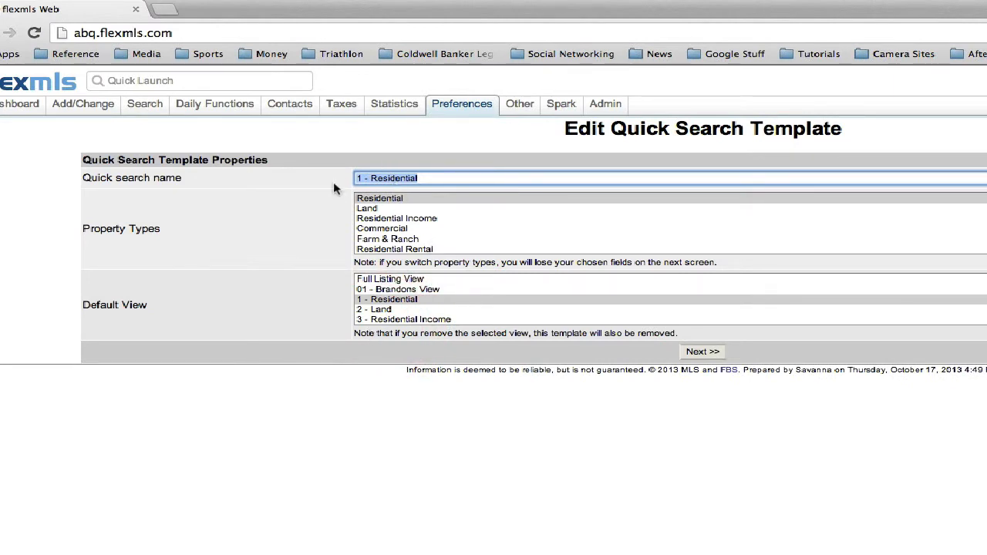
- Rename the quick search template with "01 - " followed by the owner's first name in possessive form and "Search"
left_click(435, 177)
left_click_drag(436, 178, 324, 171)
key("BackSpace")
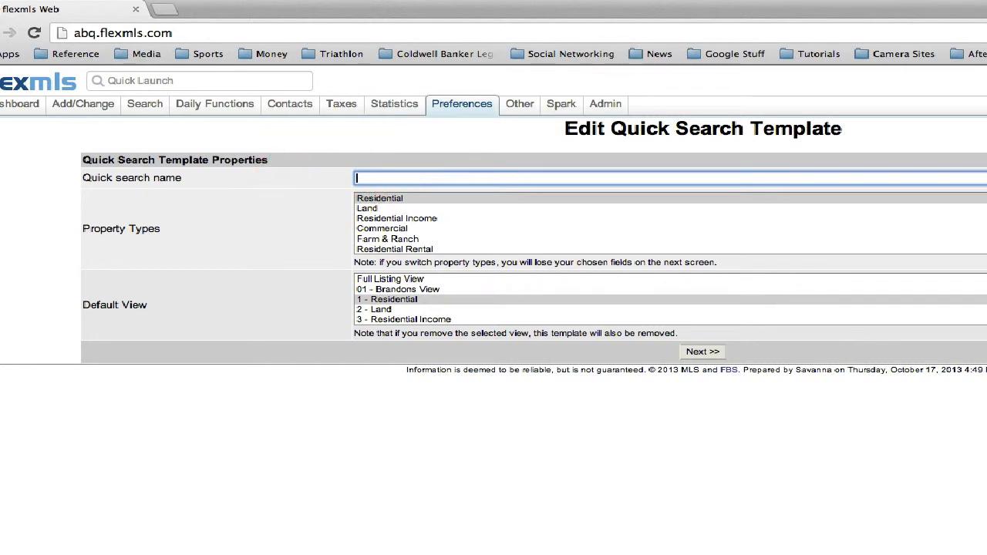
type("01 -")
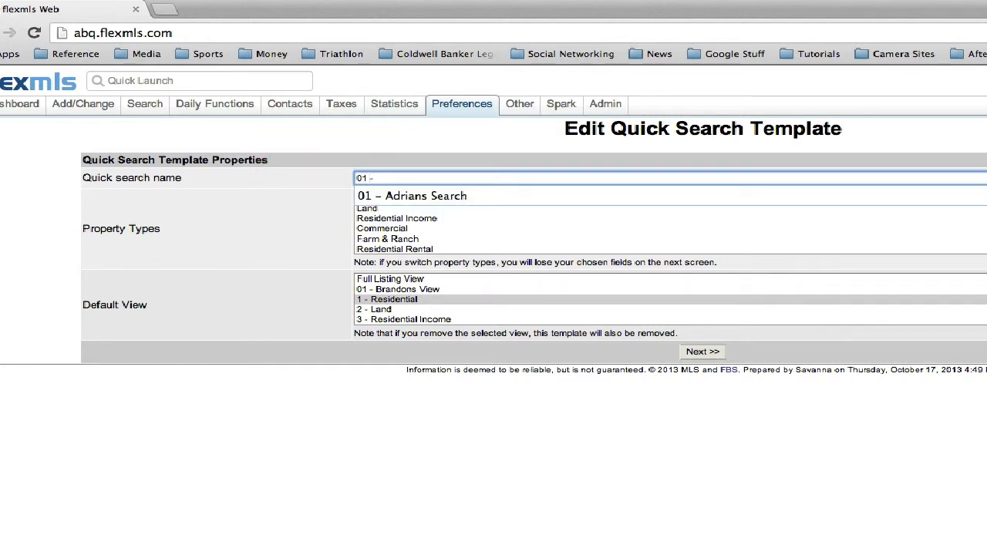
type(" B")
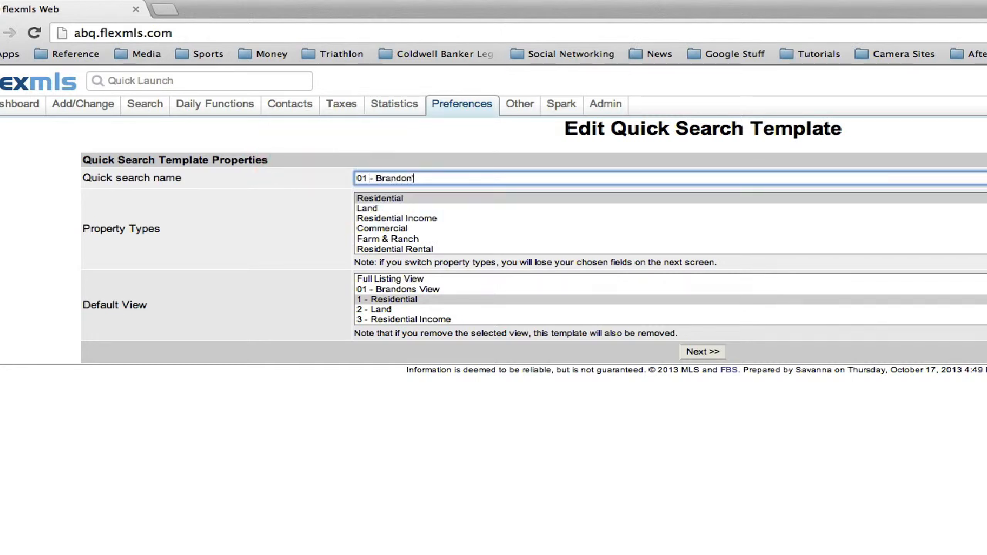
type("randon's Search")
left_click(321, 209)
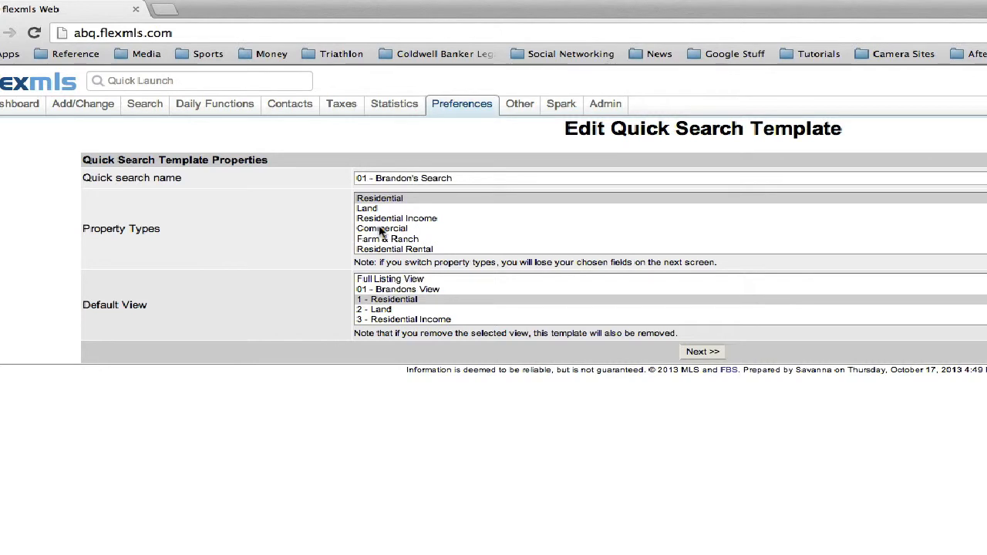
- Keep Residential as the property type, set the owner's personal "01" view as default view, and continue to field selection
left_click(387, 199)
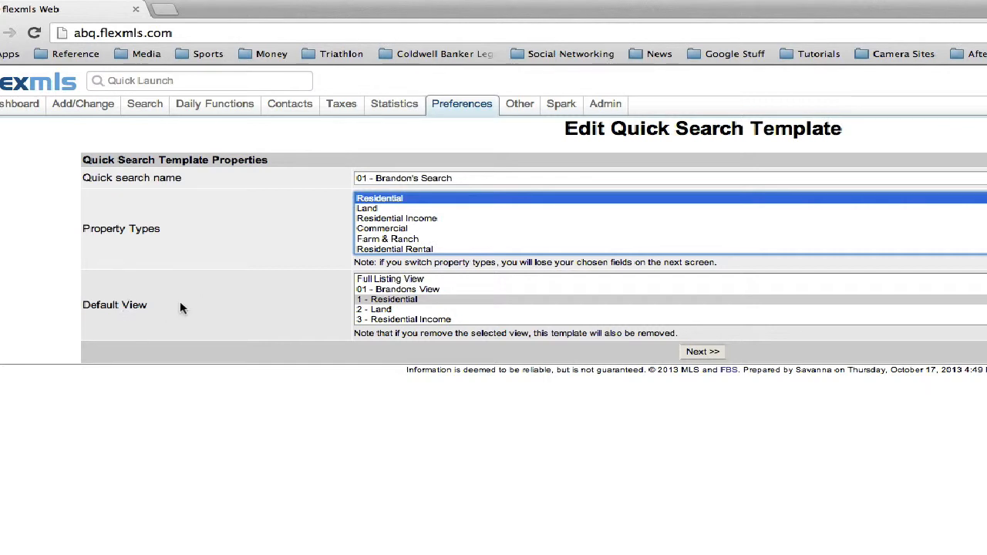
left_click(410, 290)
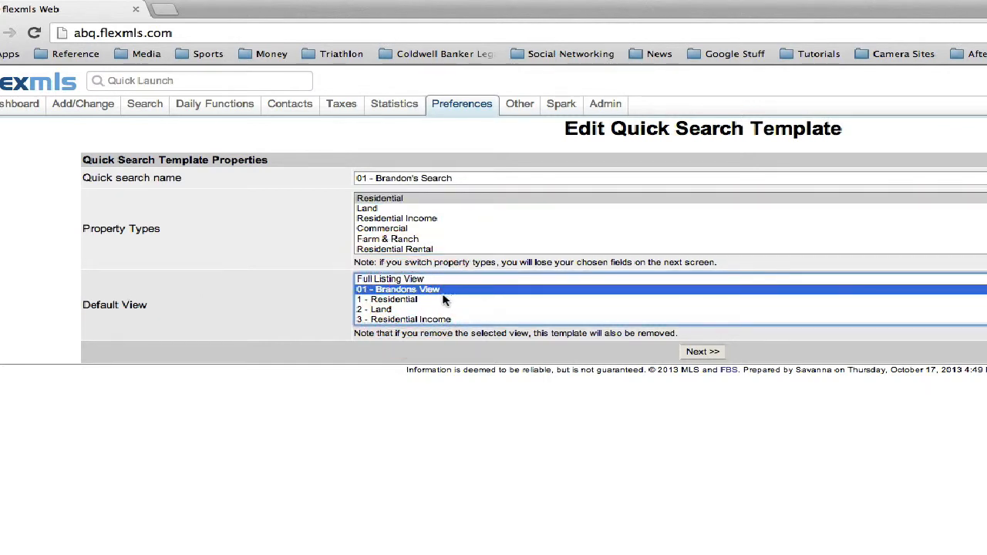
left_click(706, 355)
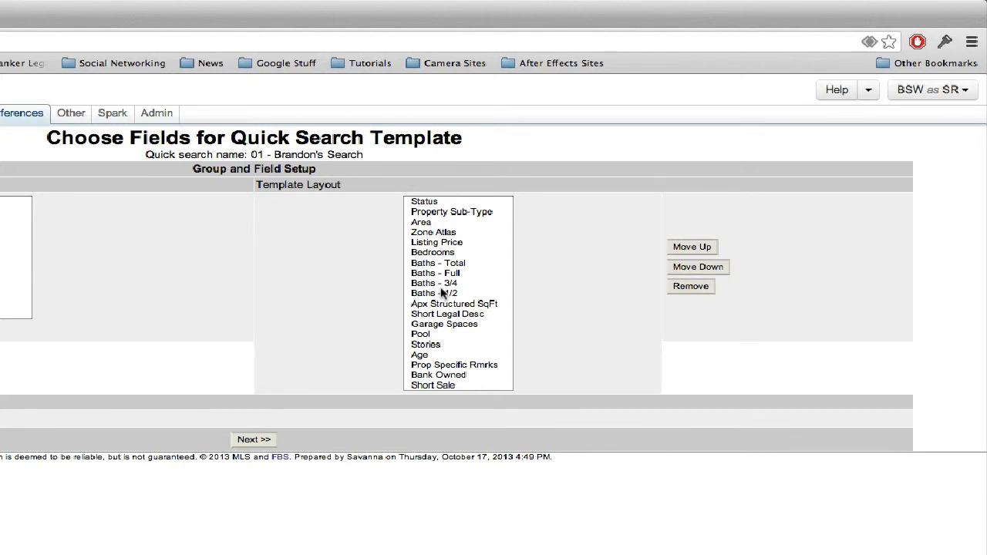
- Remove the Baths - Full, Baths - 3/4, Baths - 1/2 and Pool fields from the template layout
left_click(436, 273)
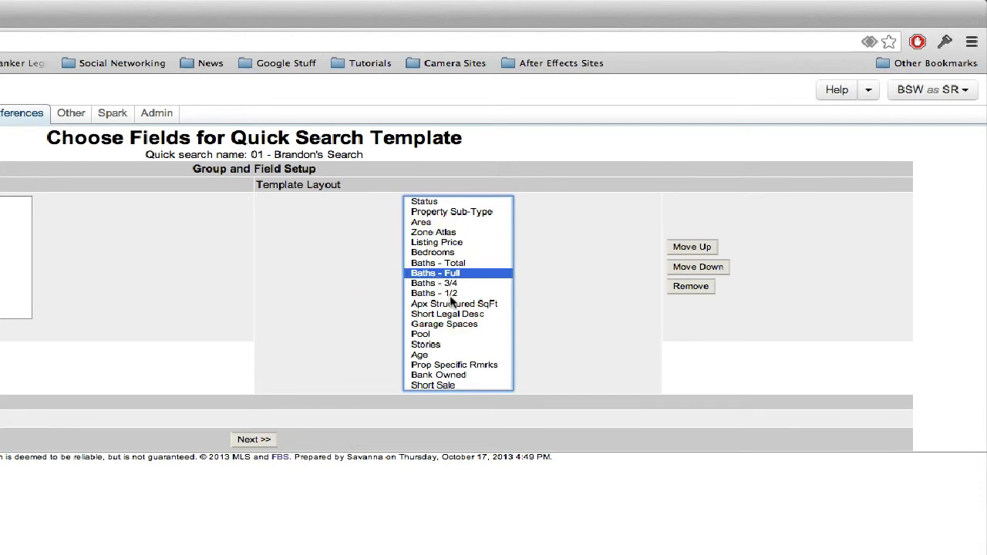
left_click(451, 294, "shift")
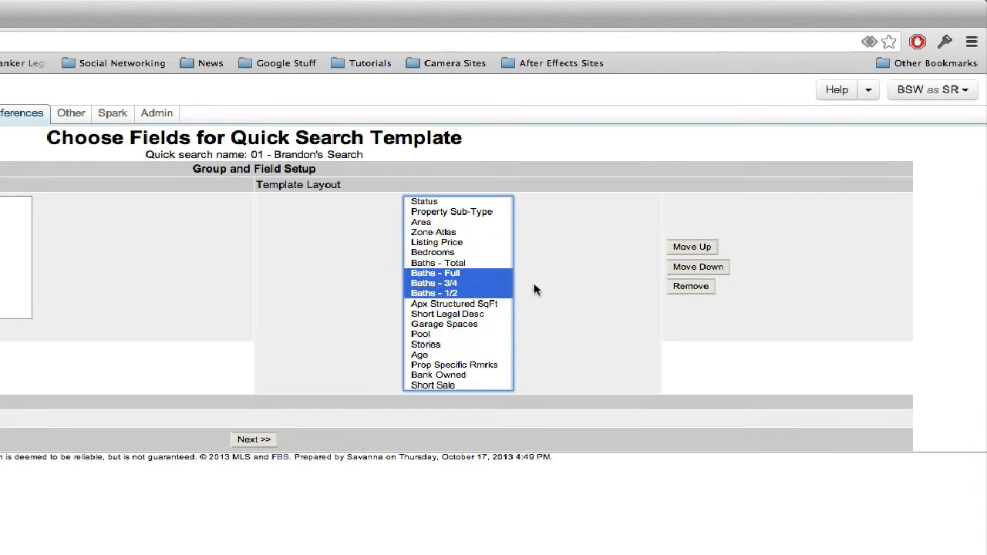
left_click(684, 287)
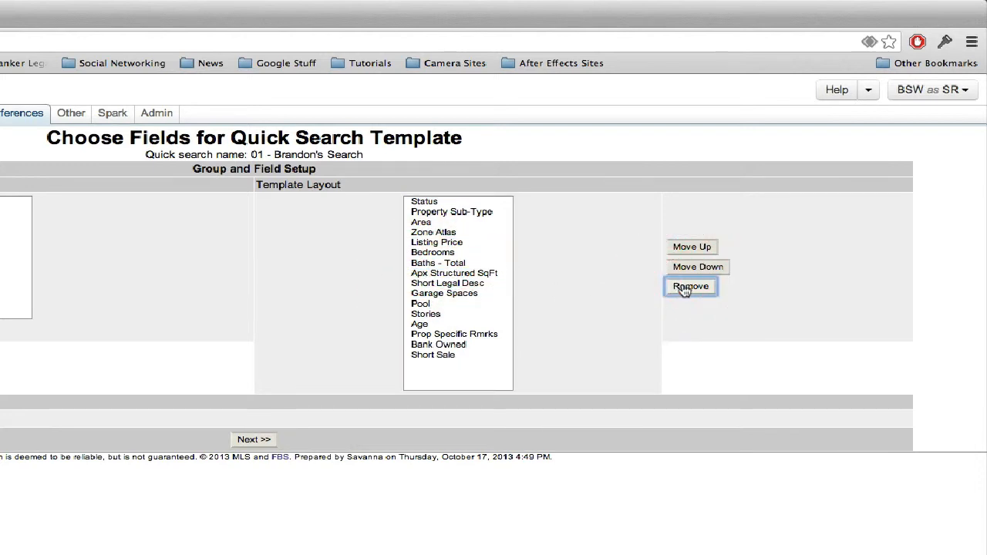
left_click(420, 304)
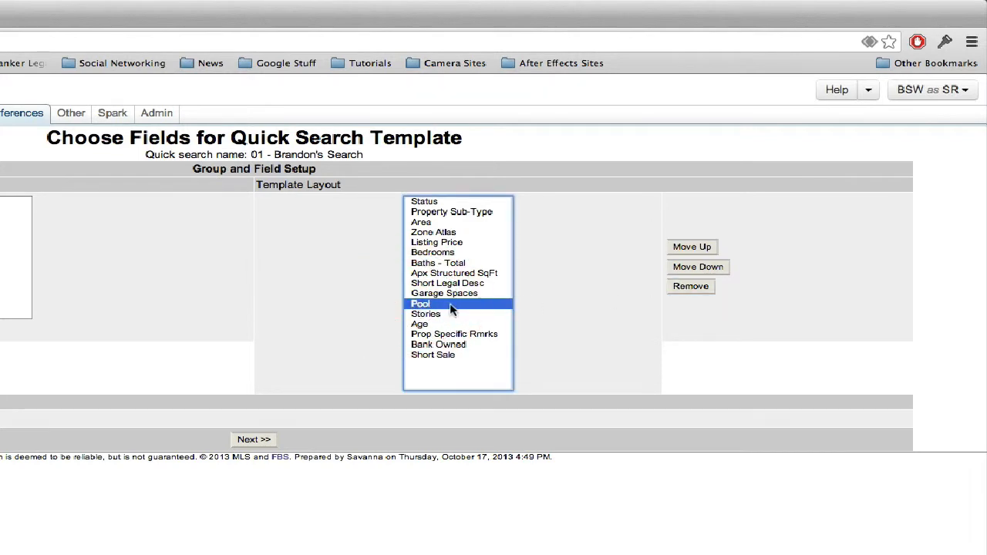
left_click(697, 286)
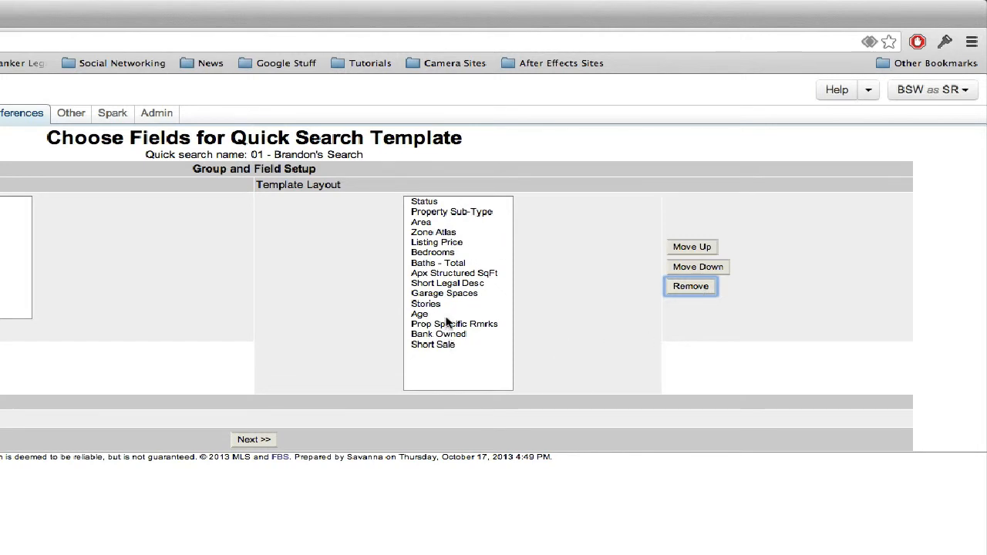
- Move the Short Legal Desc field up two positions in the template layout and back down two positions
left_click(447, 286)
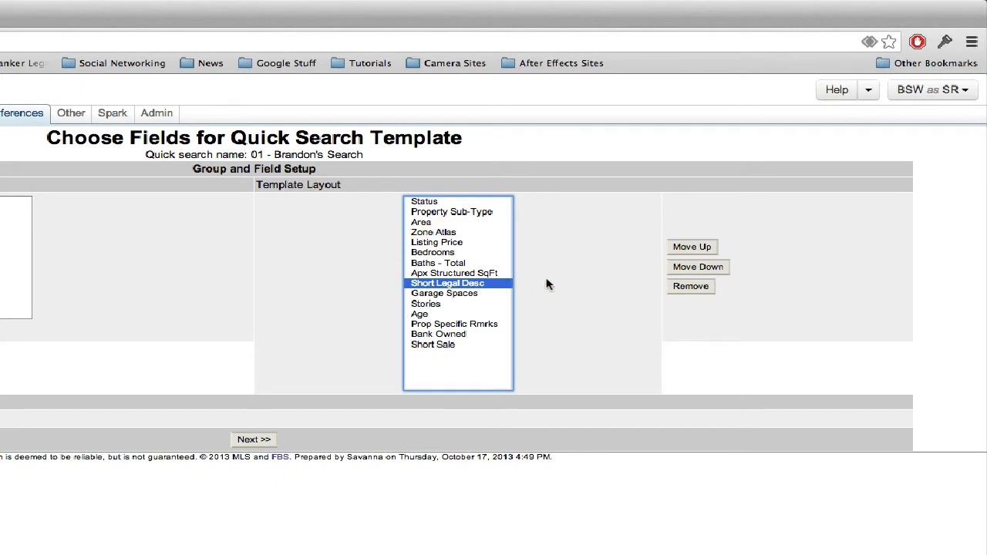
left_click(686, 250)
left_click(686, 250)
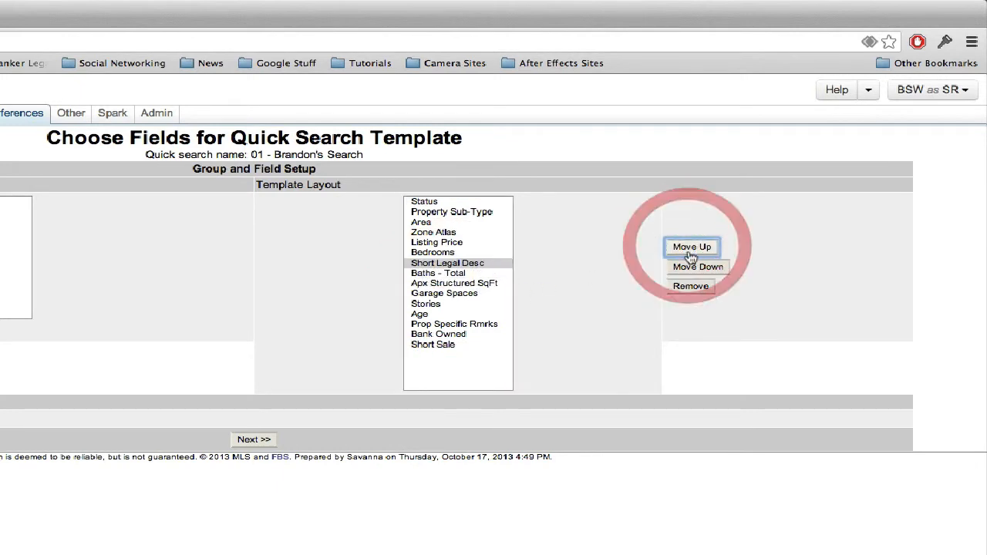
left_click(696, 268)
left_click(697, 268)
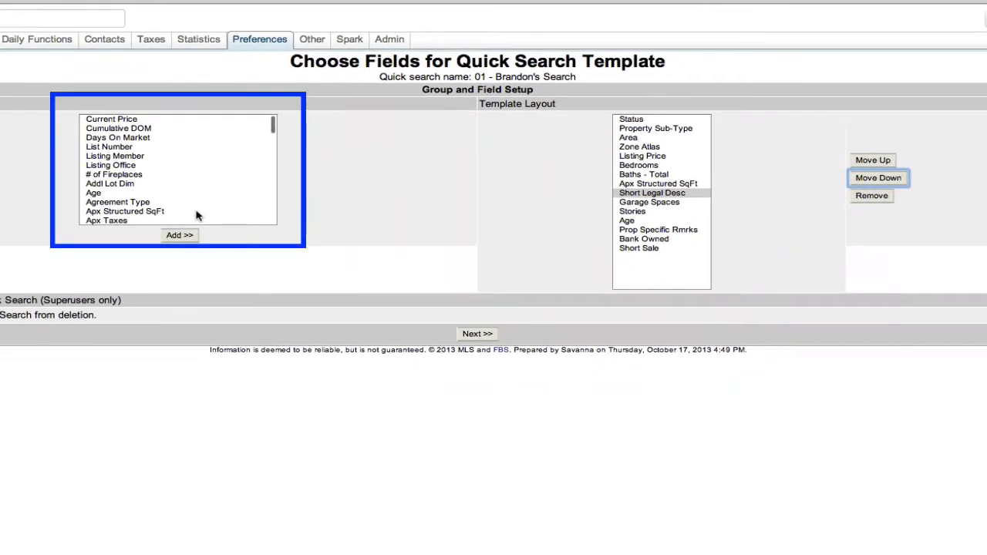
- Add the Subdivision field from the available fields to the template layout
scroll(197, 216, "down", 2)
scroll(197, 215, "down", 15)
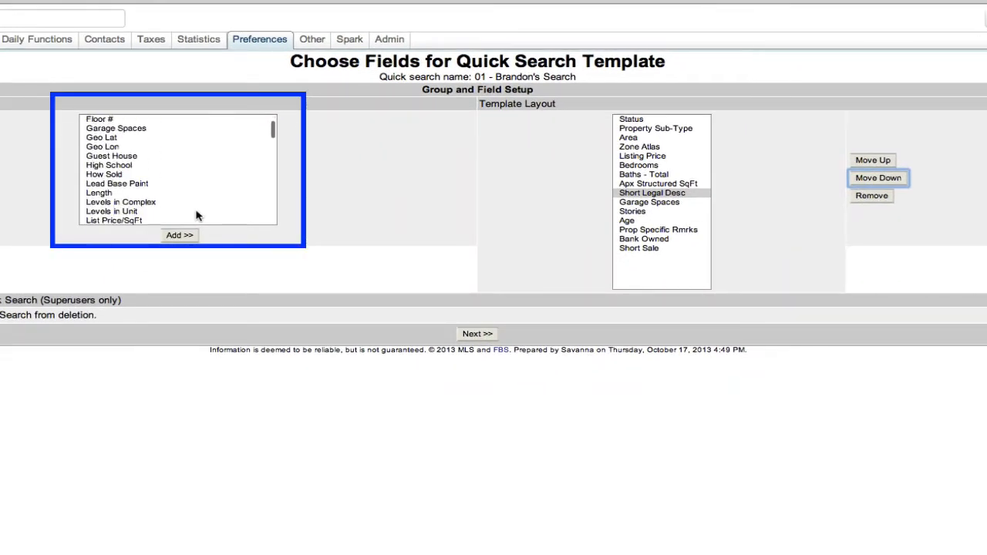
scroll(197, 215, "down", 13)
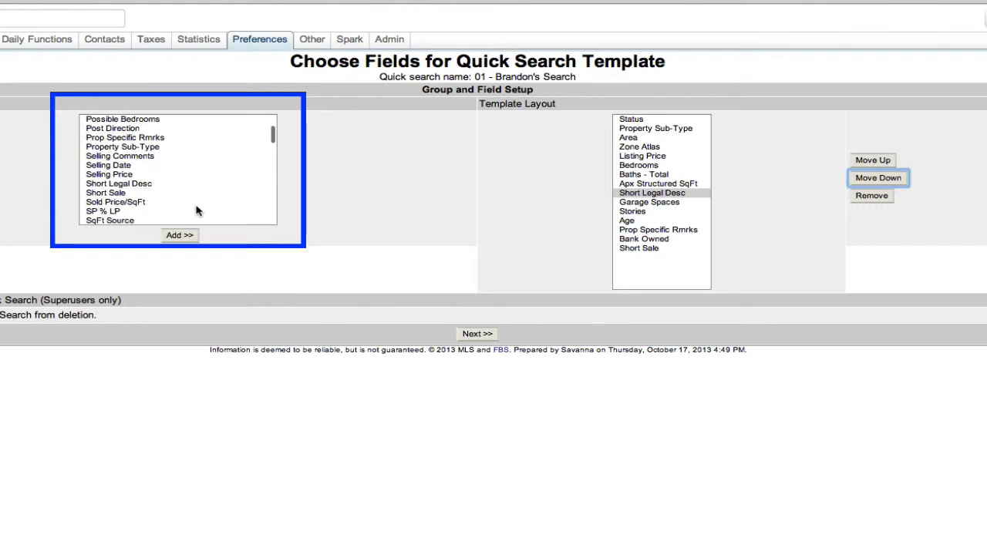
scroll(196, 209, "down", 6)
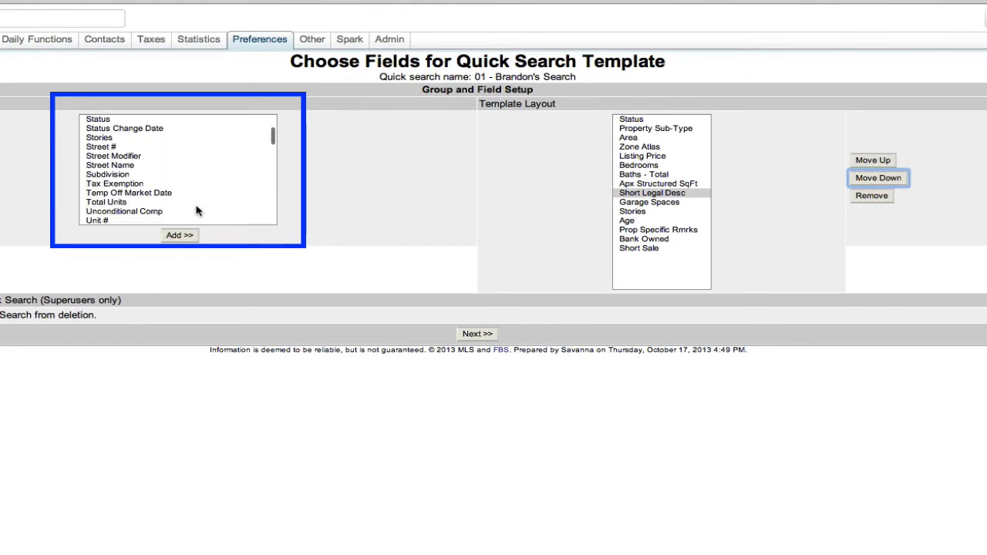
left_click(122, 175)
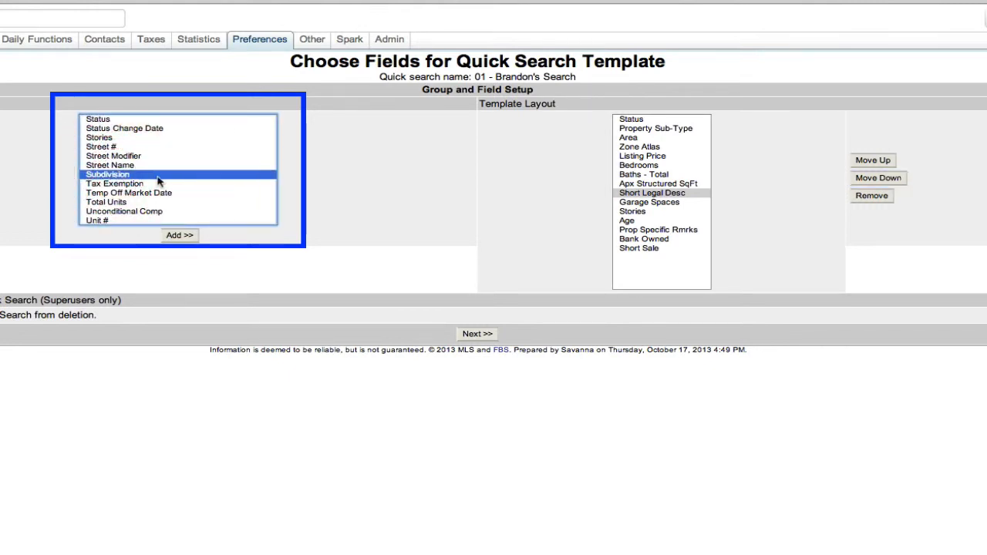
left_click(186, 237)
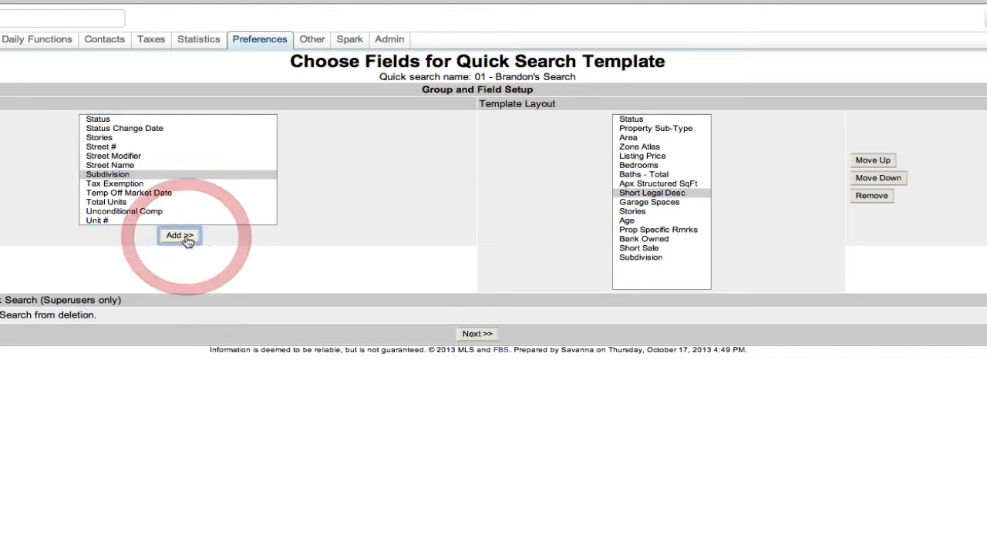
- Move the Subdivision field up two positions, directly above Bank Owned, and save the quick search template
left_click(650, 257)
left_click(872, 162)
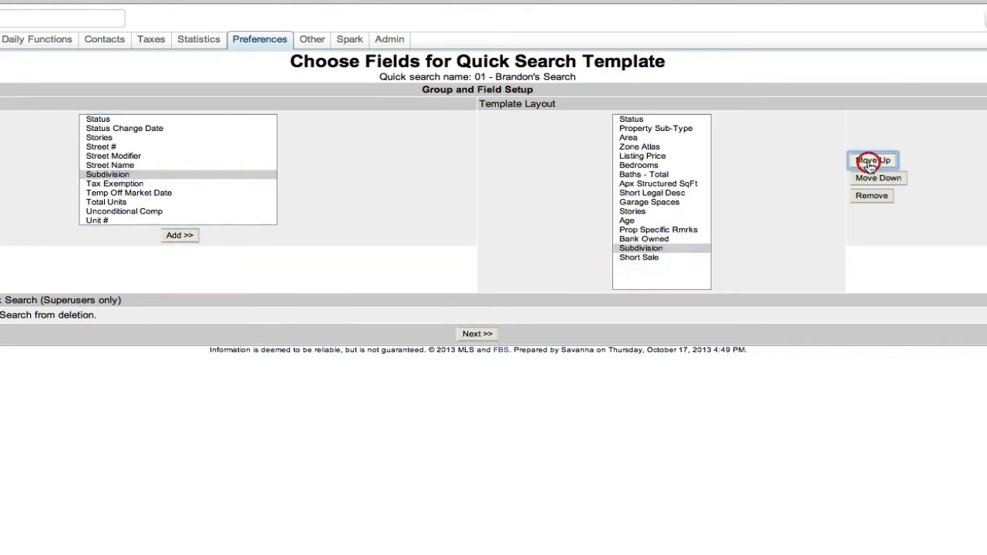
left_click(871, 164)
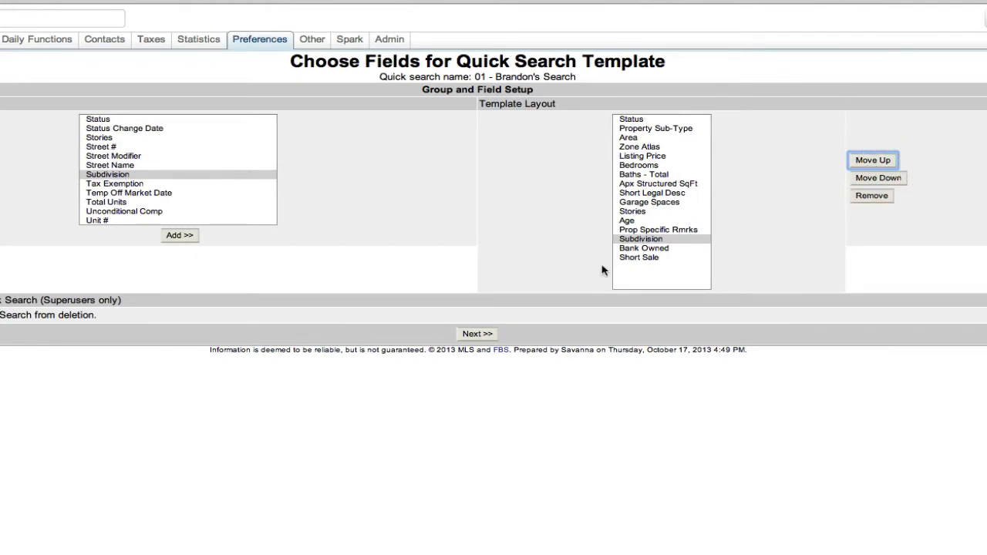
left_click(477, 334)
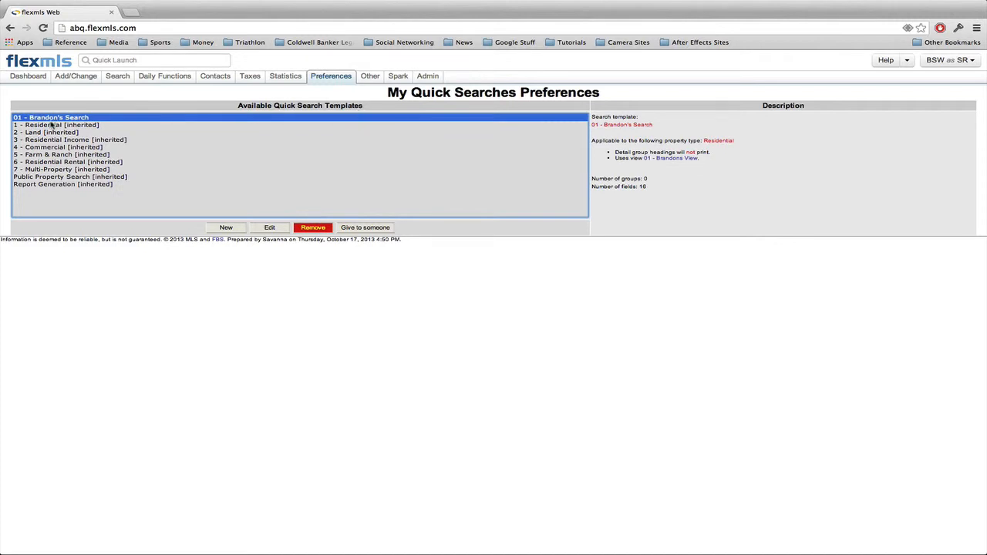
- Start a quick search using the personal "01" search template
mouse_move(119, 77)
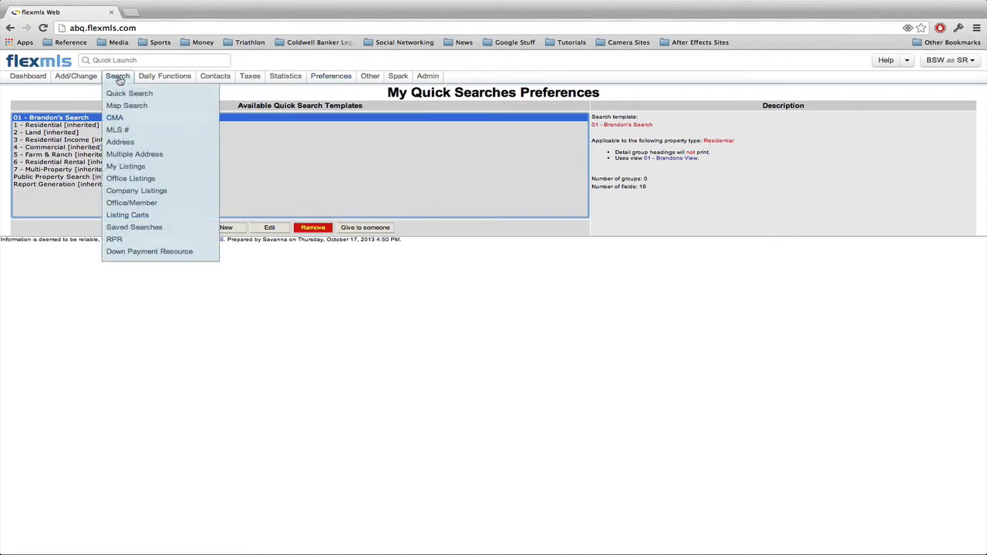
left_click(128, 95)
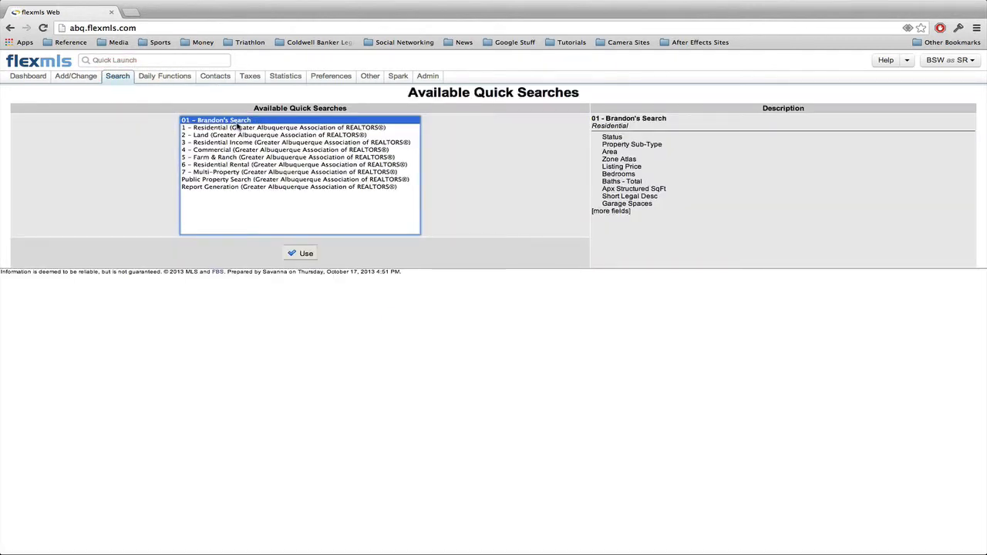
left_click(302, 259)
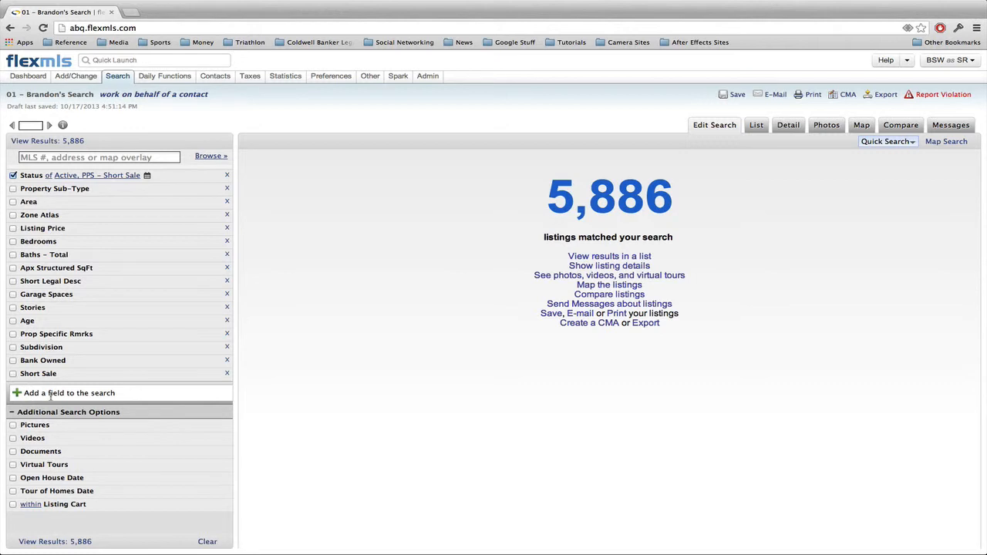
- Look up "Cooling" among the additional search fields and add its Refrigerated option to the current search
left_click(37, 394)
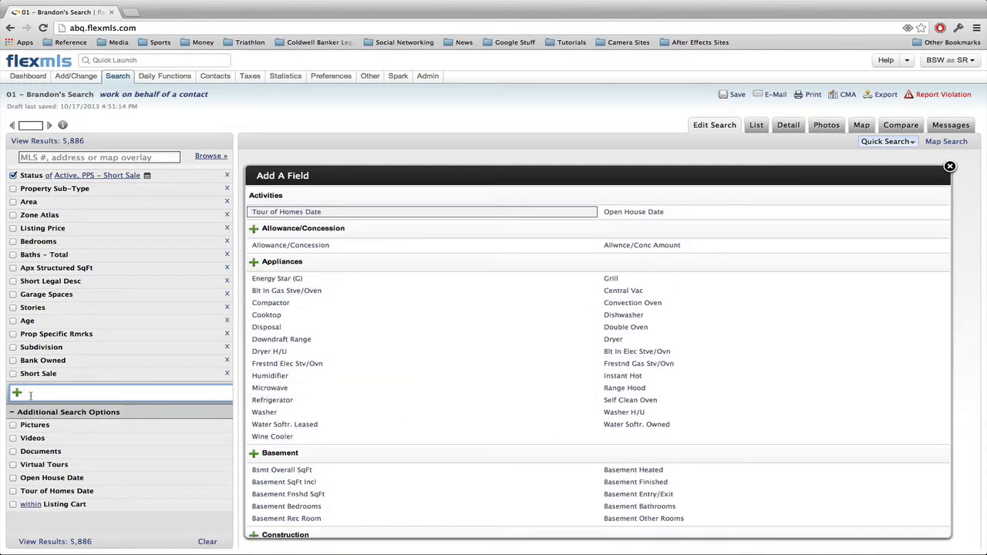
type("Sub")
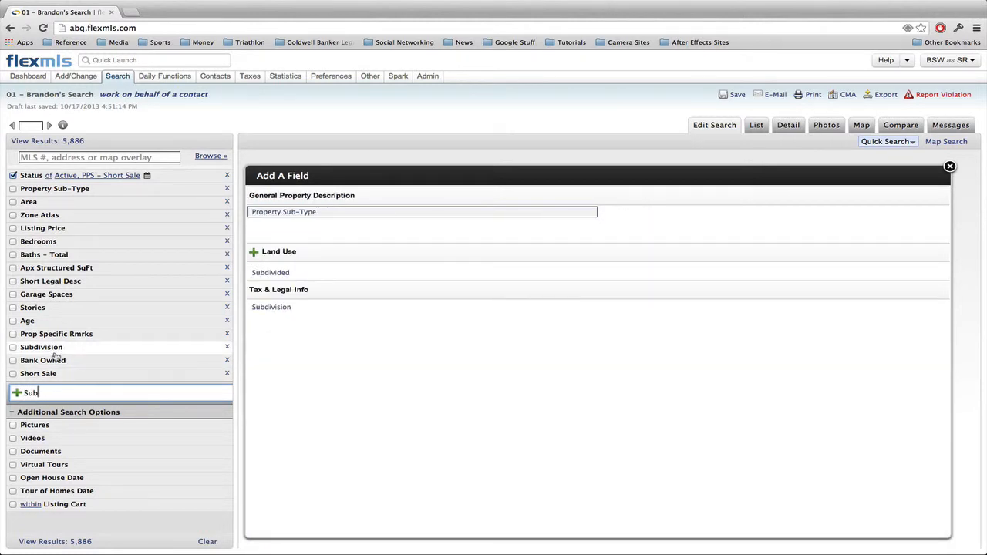
key("super+a")
type("Cooli")
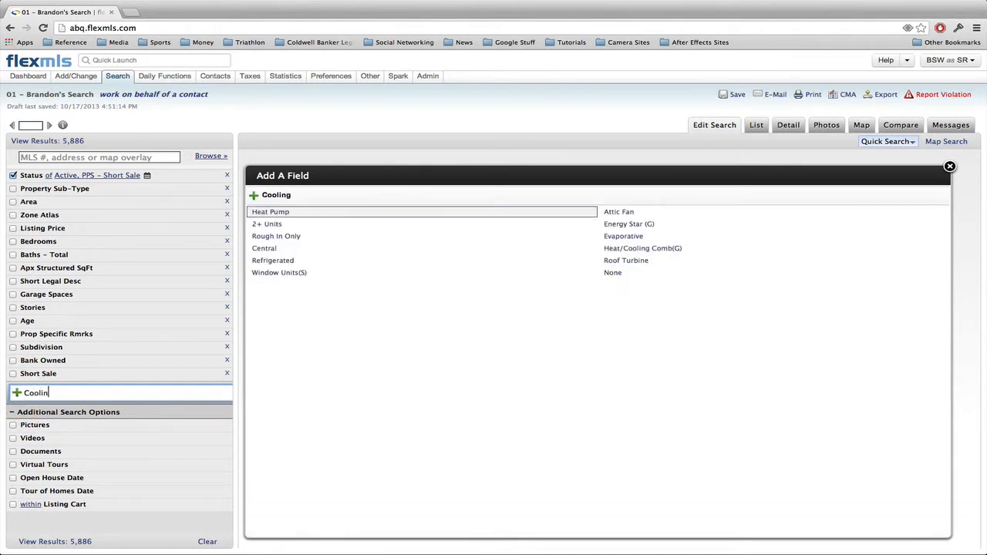
type("ng")
left_click(283, 261)
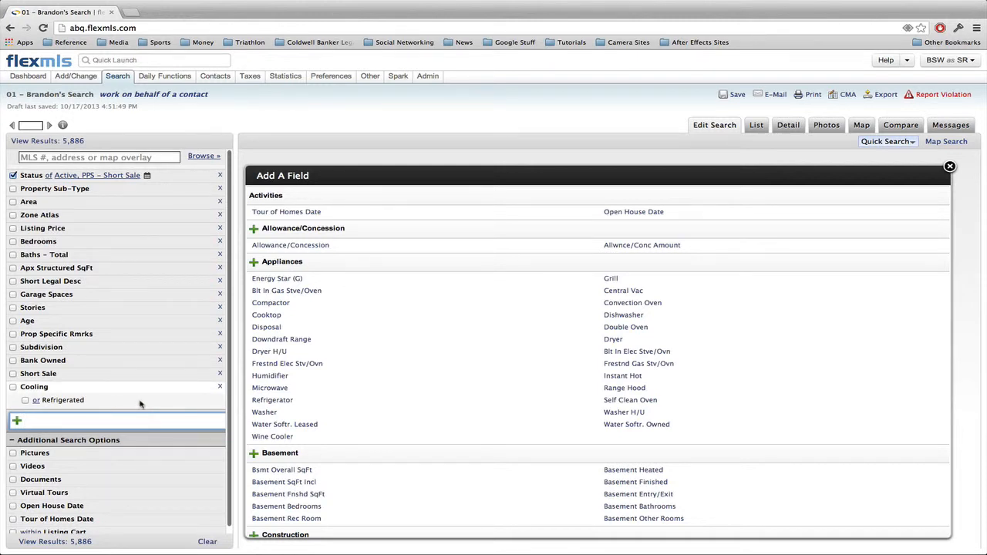
- Return to the My Quick Searches preferences and open the personal "01" search template for editing
mouse_move(337, 82)
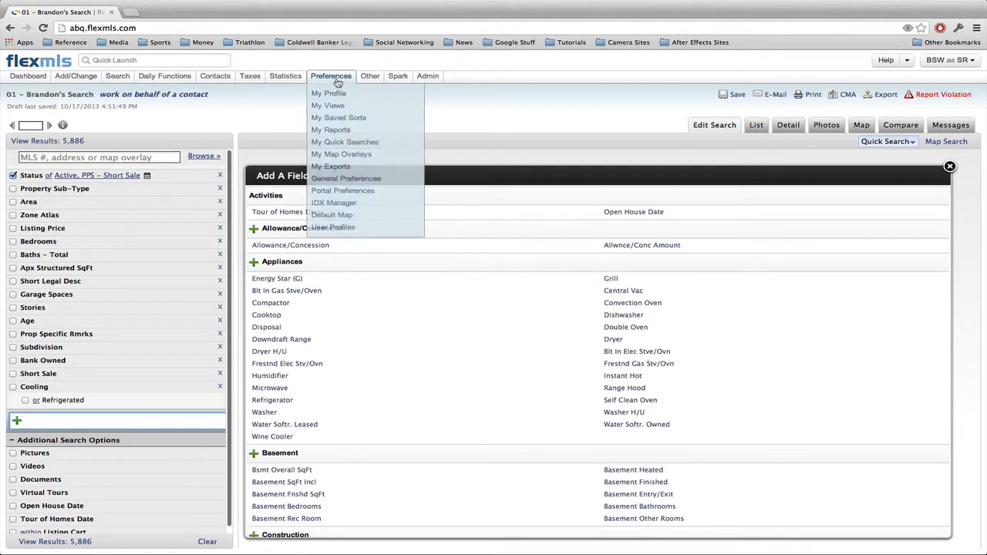
left_click(345, 142)
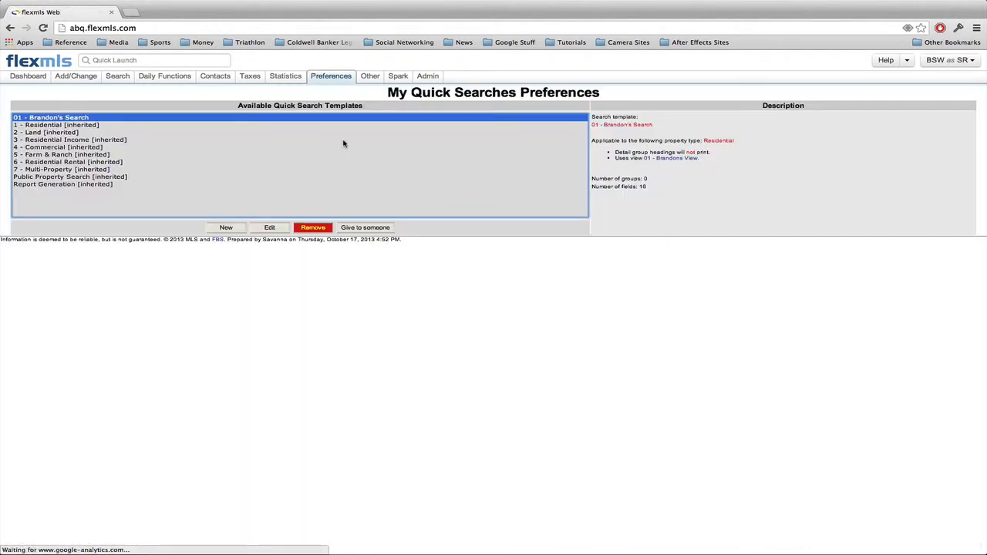
left_click(270, 228)
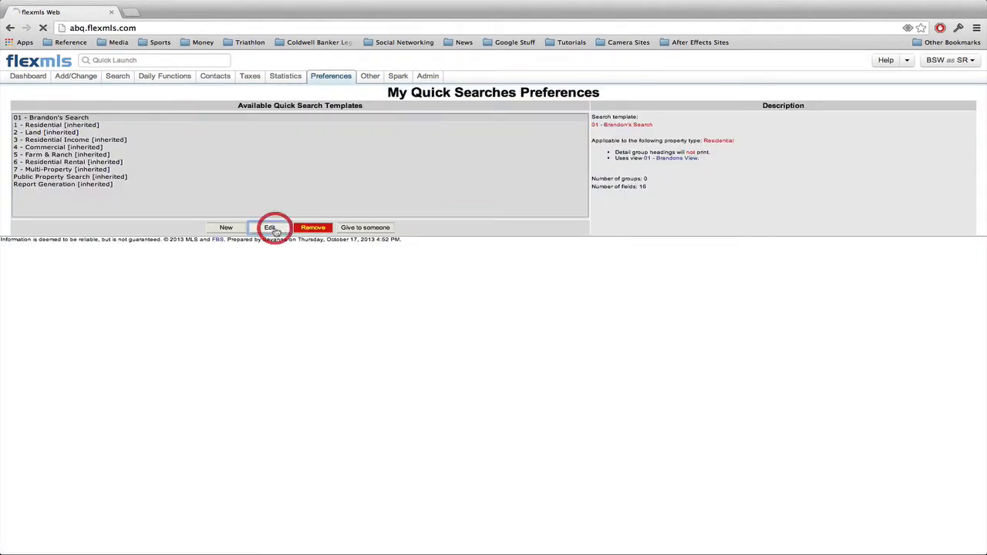